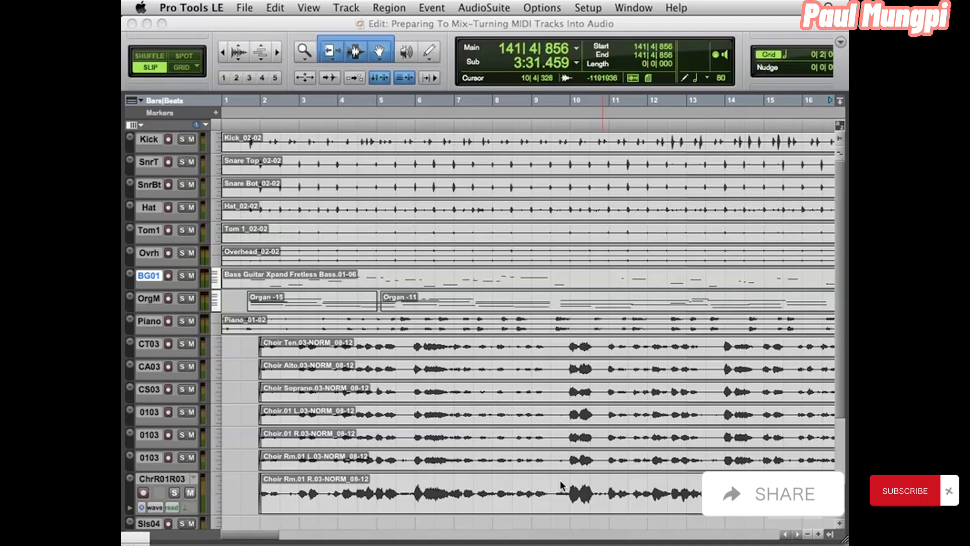
- Inspect the Xpand2 instrument on the bass guitar track and the DB-33 instrument on the Organ M track in the mixer
left_click(649, 29)
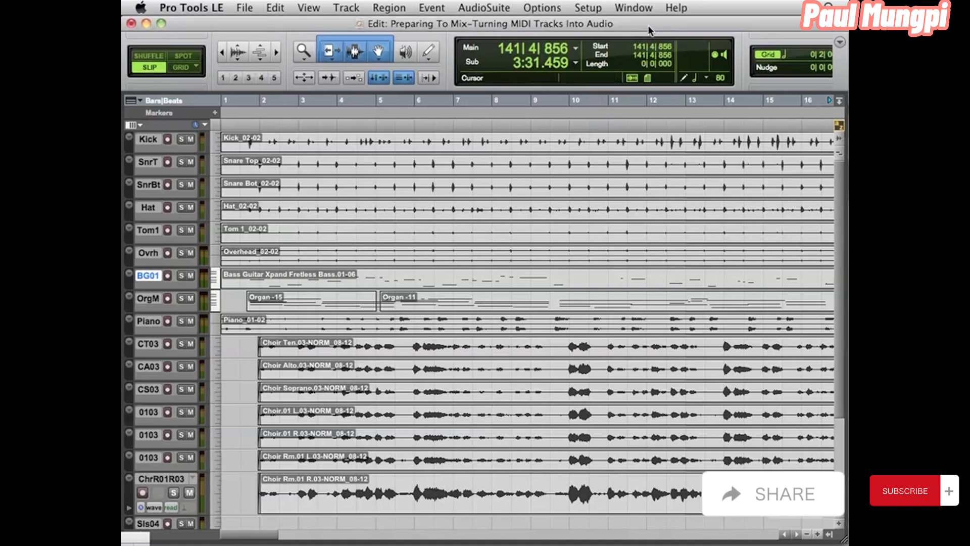
key("super+equal")
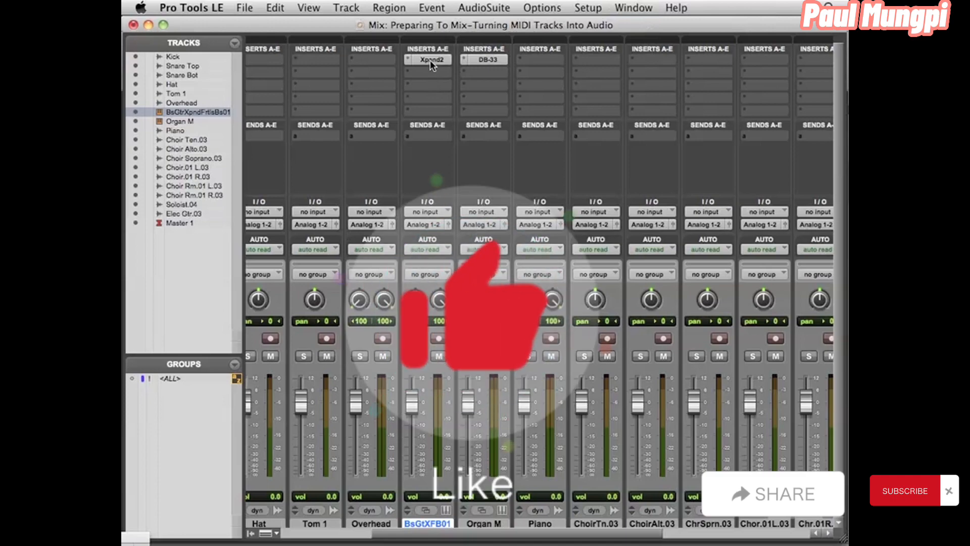
left_click(429, 59)
left_click_drag(758, 159, 371, 103)
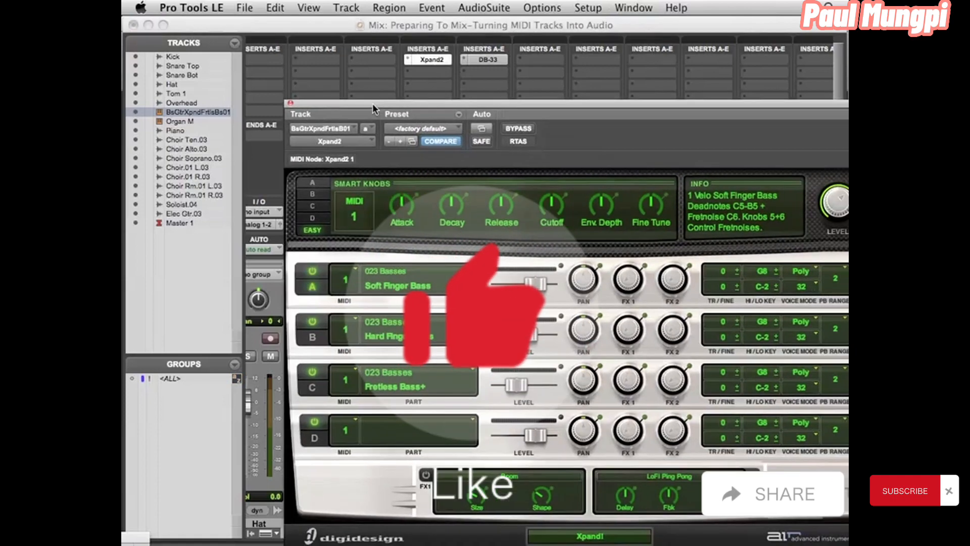
left_click(486, 60)
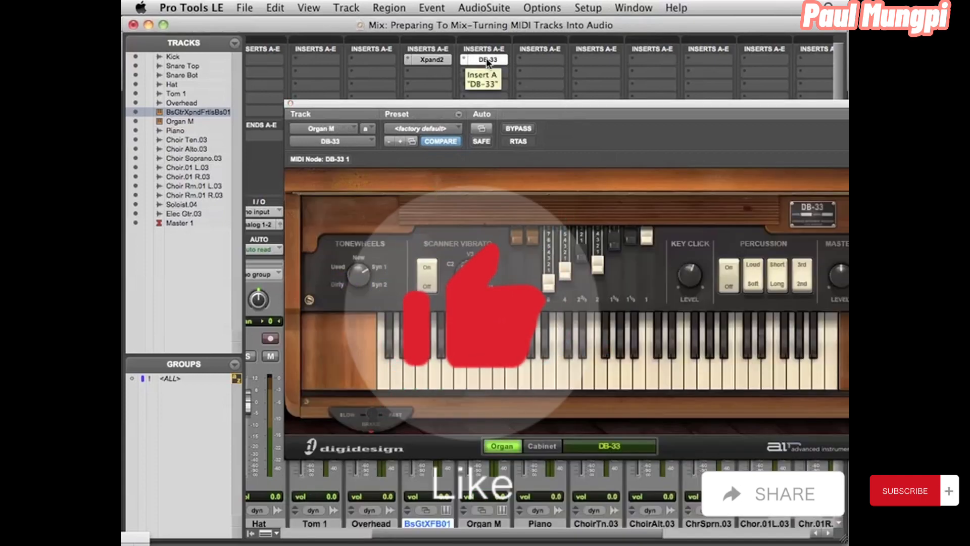
left_click(486, 59)
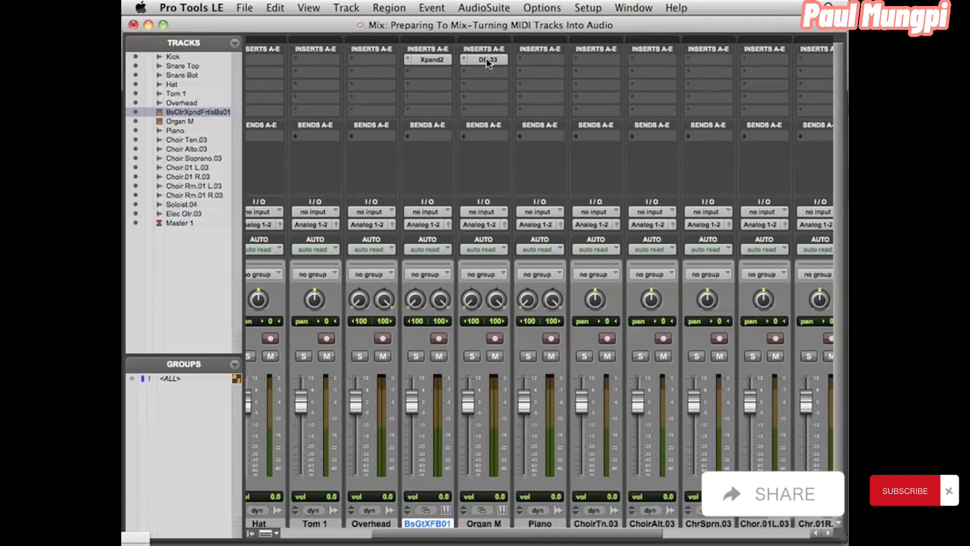
- Audition the bass guitar and organ MIDI tracks in turn, each soloed, and clear the solo when playback is stopped
left_click(416, 355)
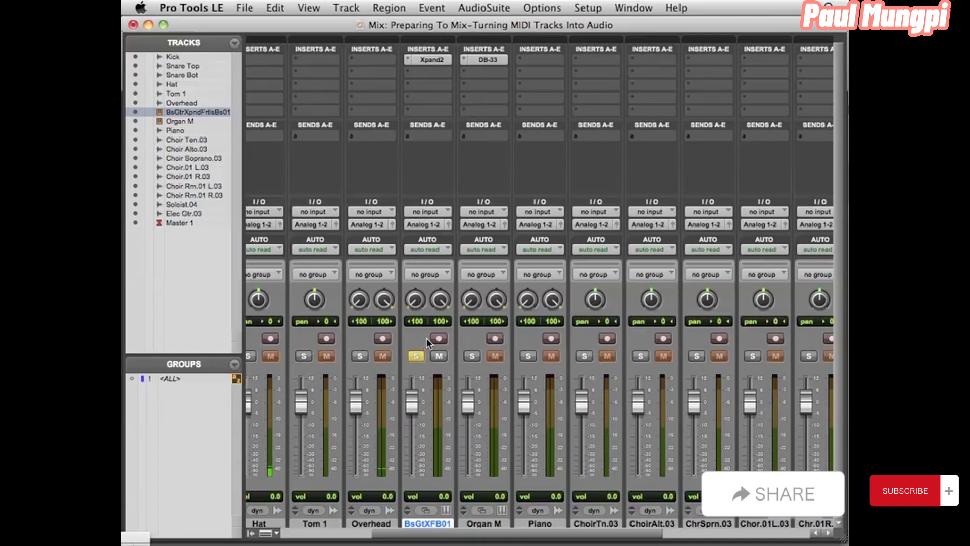
key("super+equal")
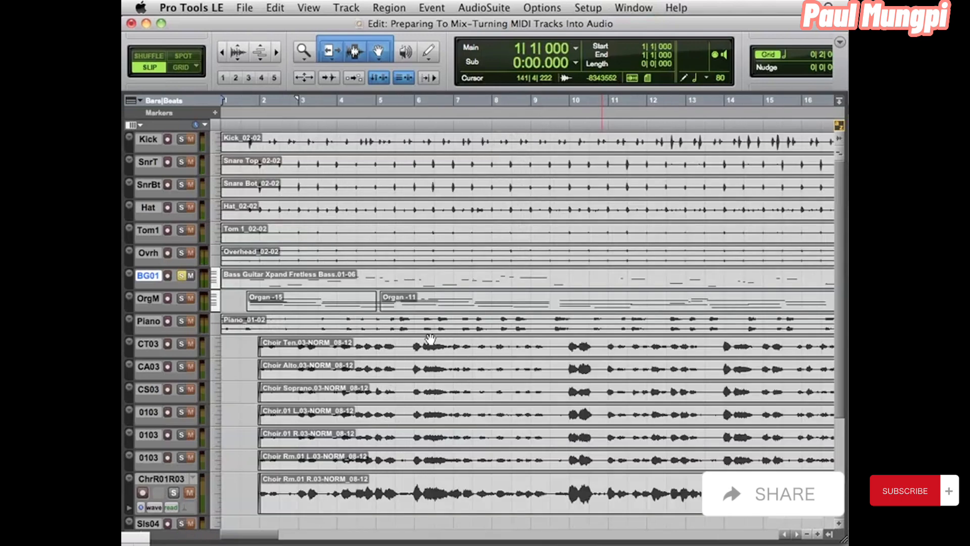
key("space")
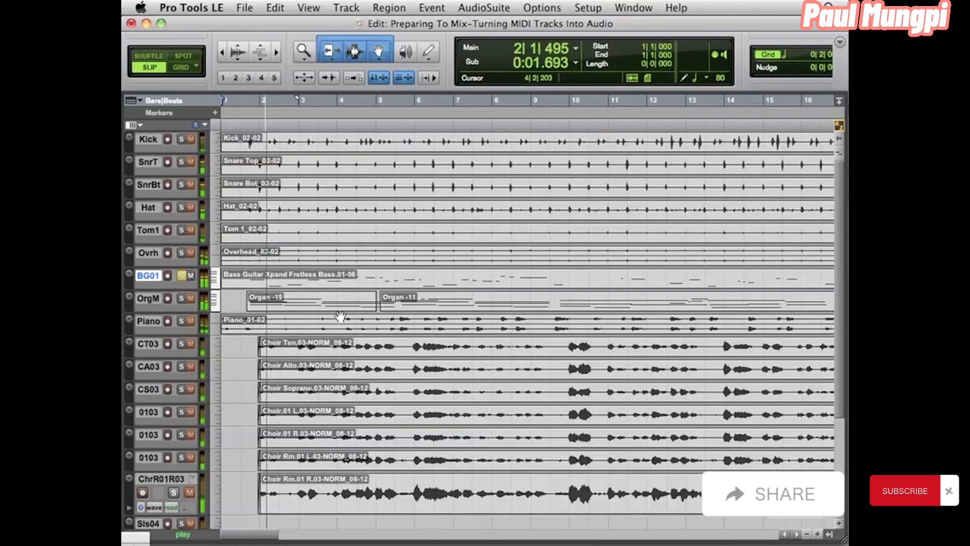
left_click(181, 299)
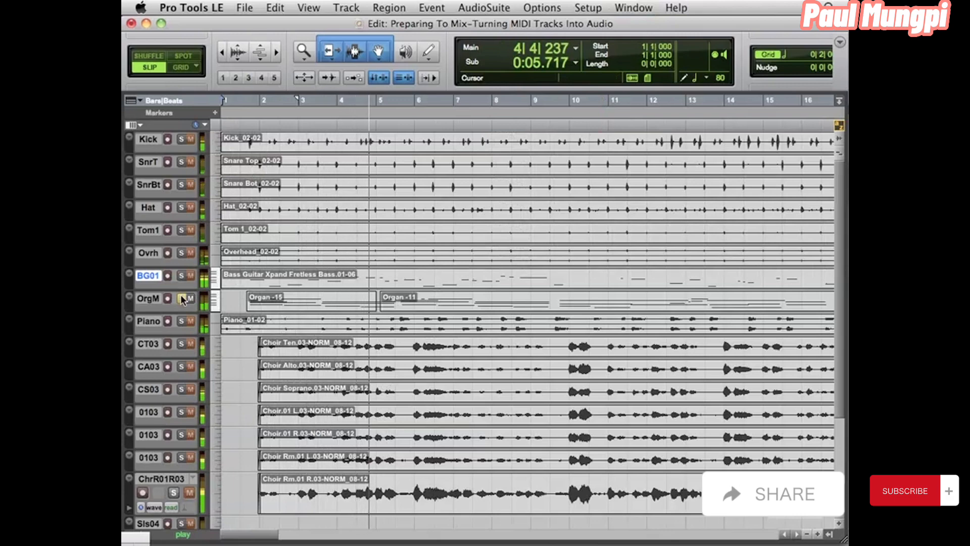
key("space")
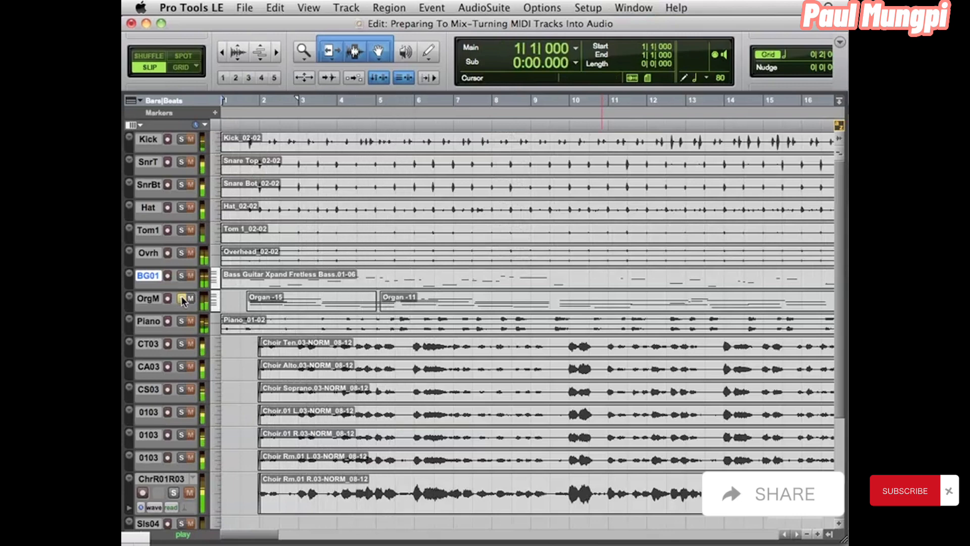
left_click(182, 298)
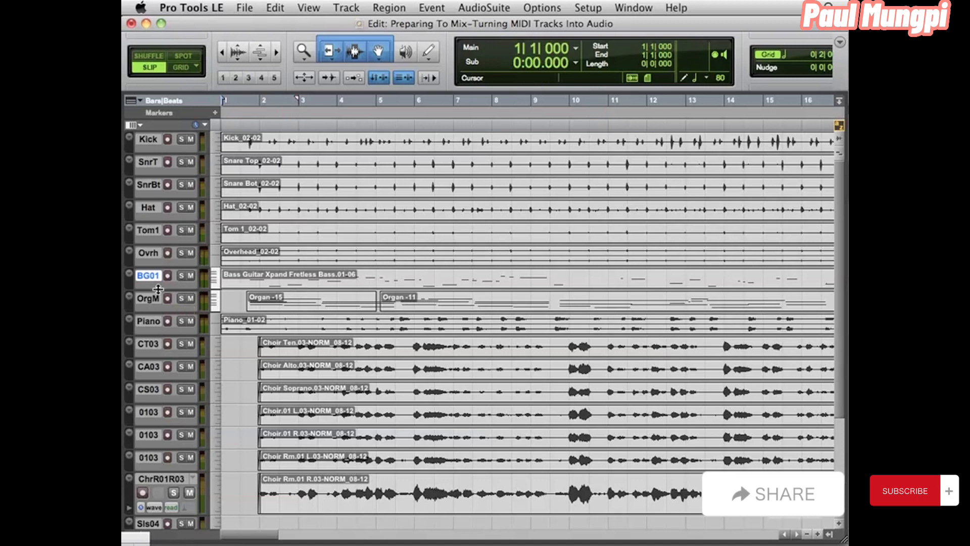
- Enlarge the bass guitar and Organ M tracks in the edit view and review their Xpand2 and DB-33 plug-ins
left_click_drag(179, 288, 153, 372)
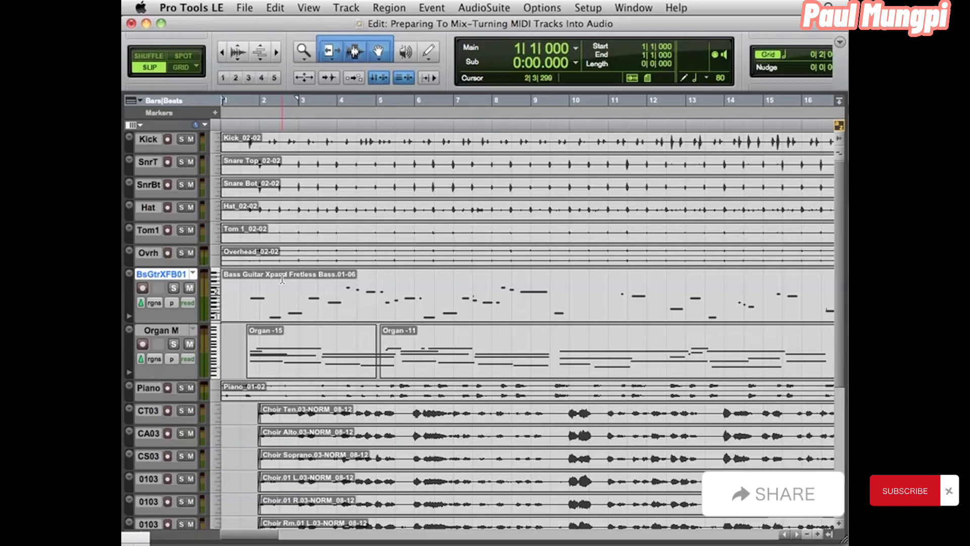
key("super+equal")
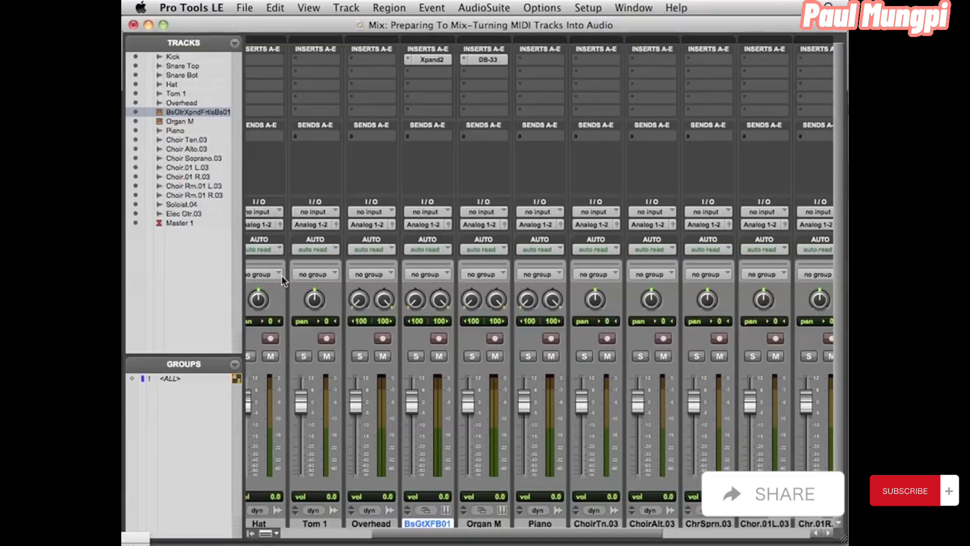
left_click(434, 60)
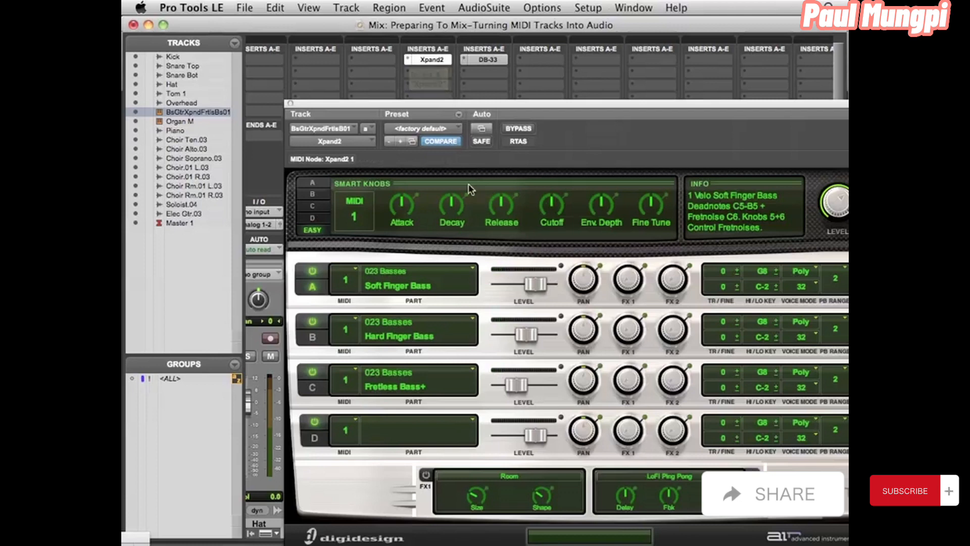
left_click(482, 60)
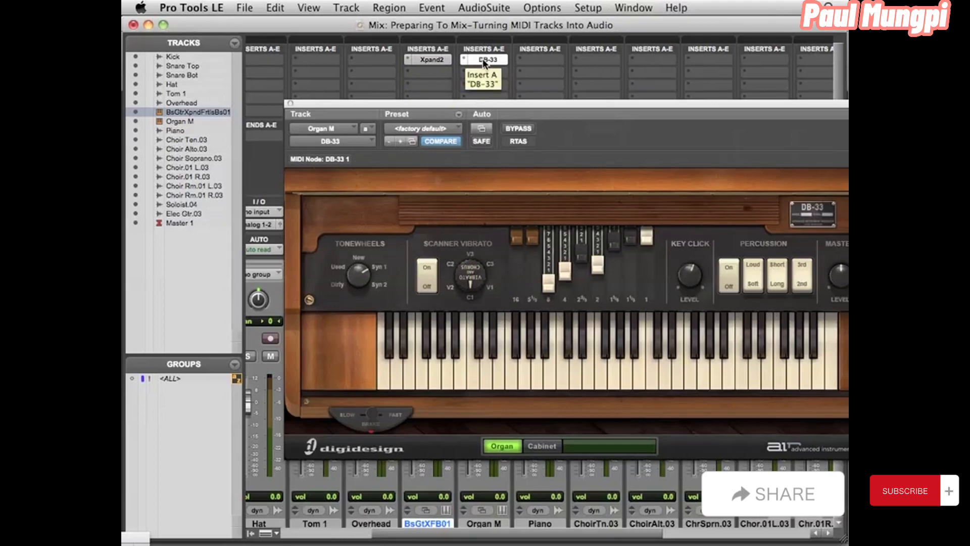
left_click(486, 59)
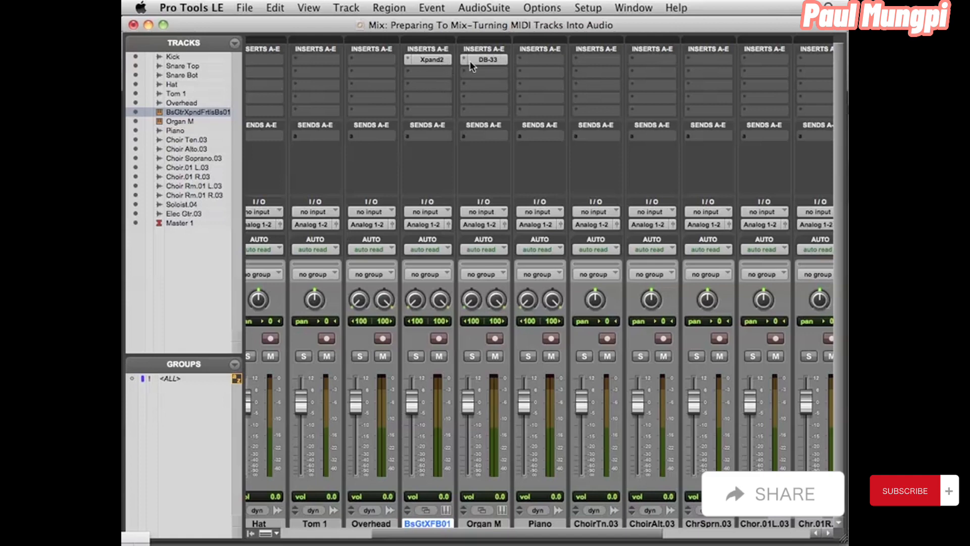
- Create one new mono audio track and one new stereo audio track after the bass guitar instrument track
scroll(489, 311, "down", 1)
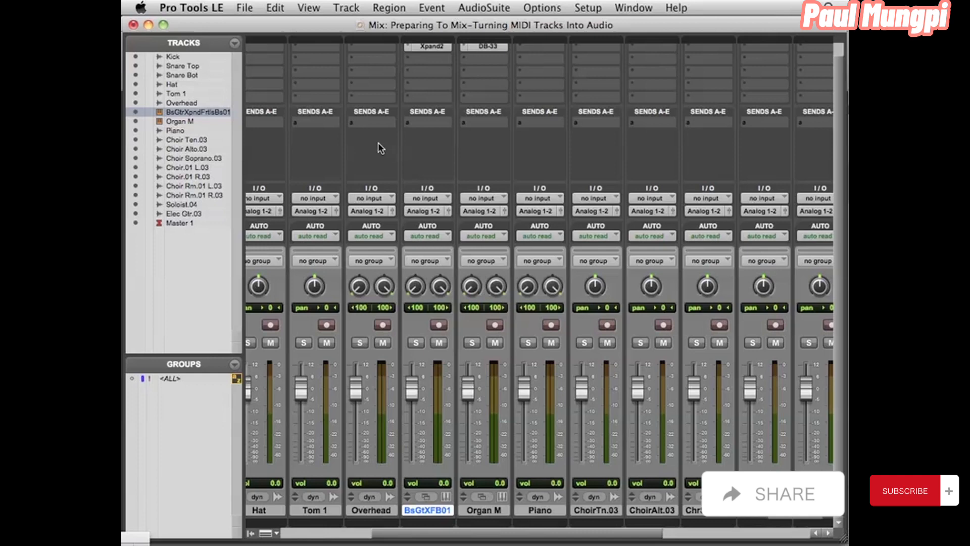
left_click(348, 9)
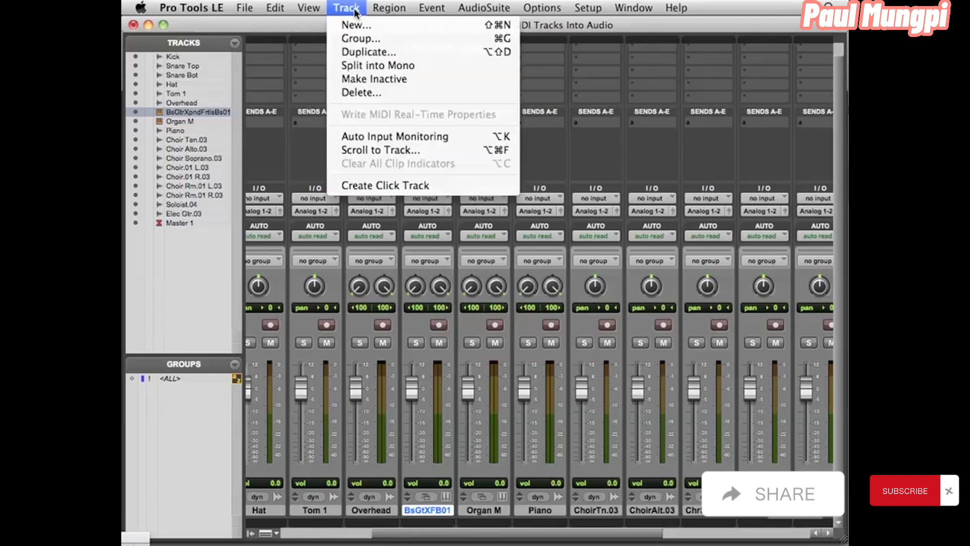
left_click(357, 26)
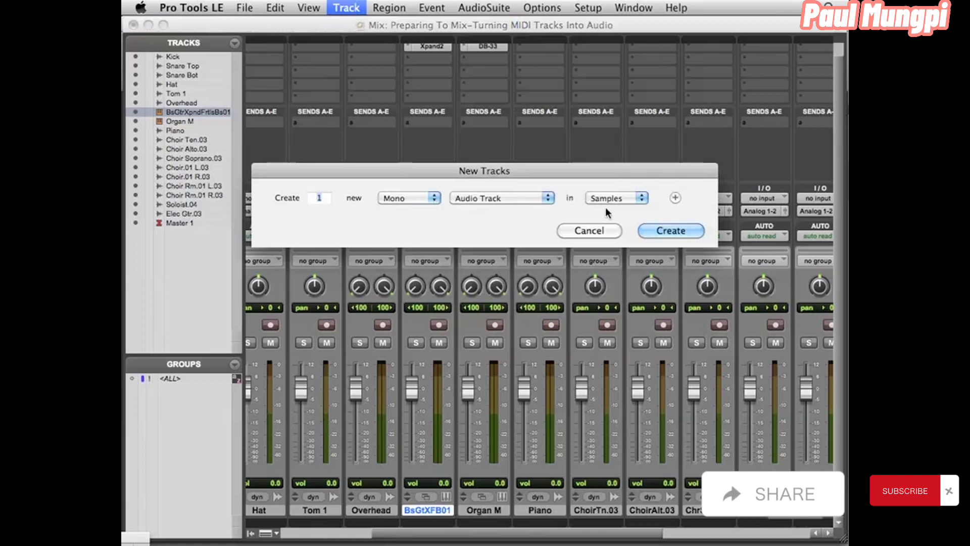
left_click(675, 197)
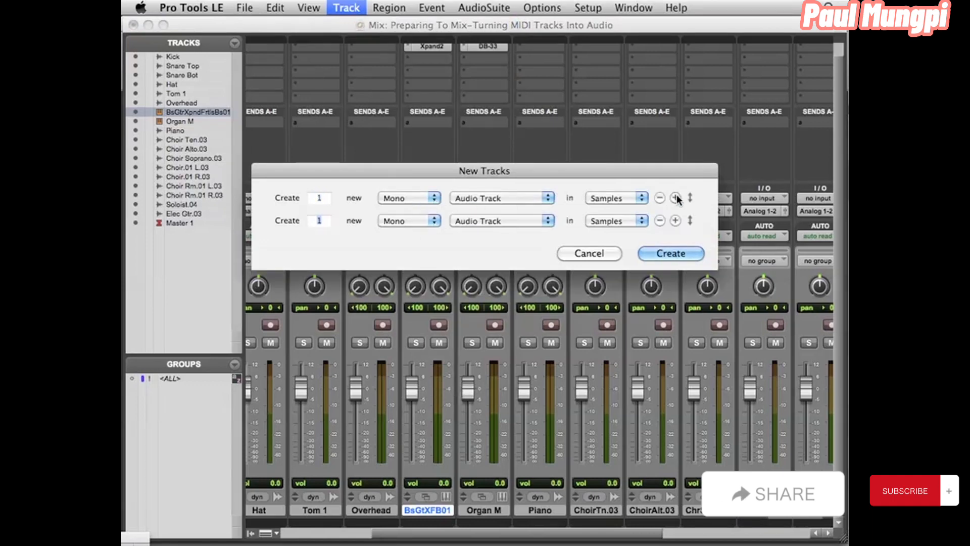
left_click(418, 216)
left_click(412, 231)
left_click(665, 252)
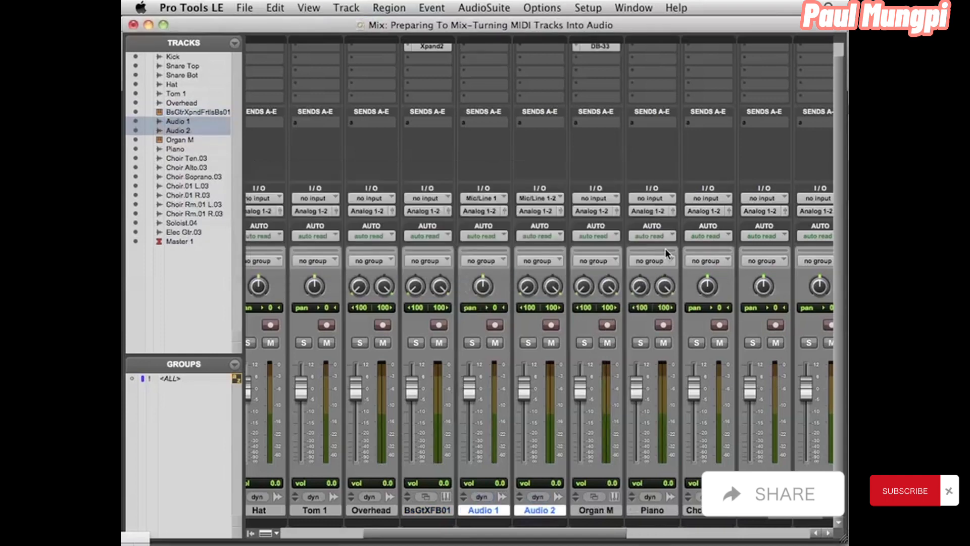
- Move the Organ M track between the two new audio tracks in the mixer
left_click(580, 512)
left_click_drag(601, 513, 515, 515)
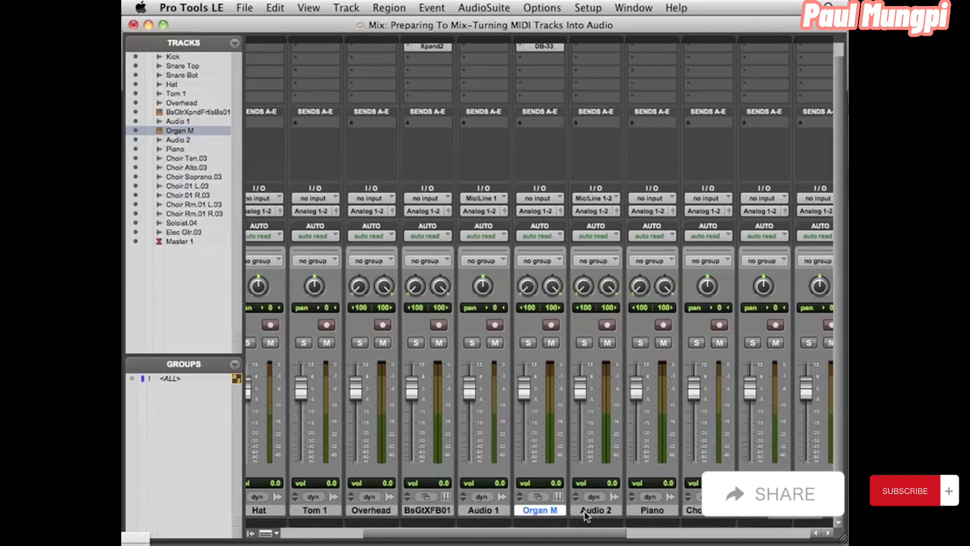
- Rename the mono track Audio 1 as Bass and the stereo track Audio 2 as Organ
double_click(486, 511)
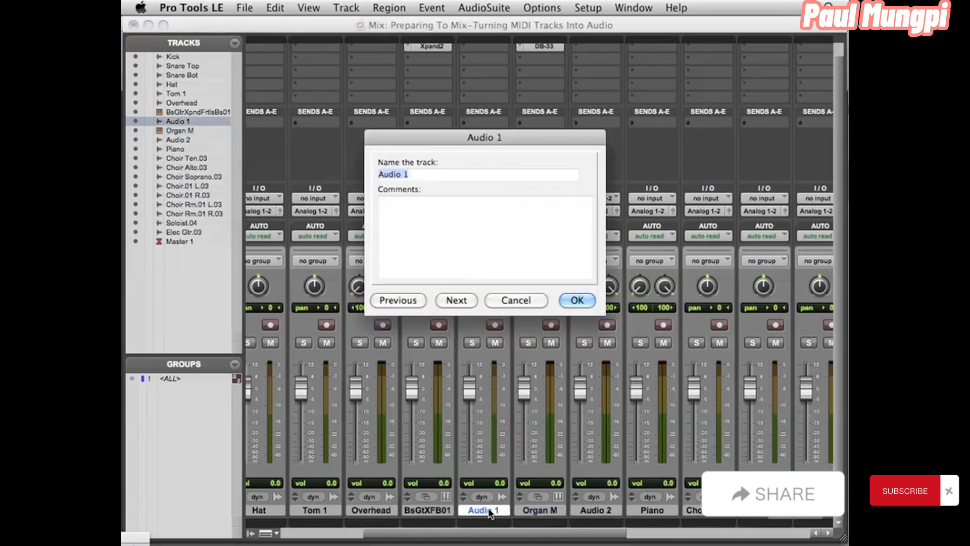
type("Bass")
key("Return")
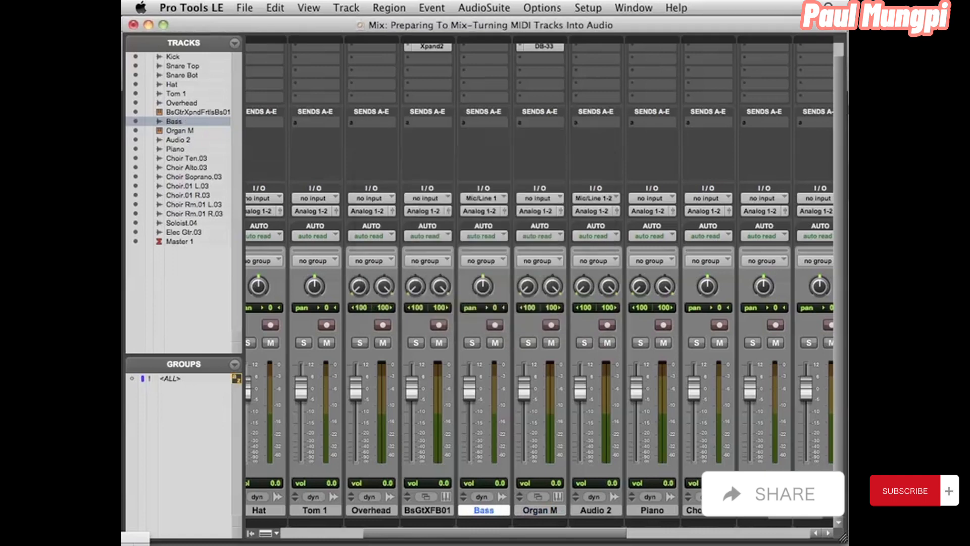
double_click(595, 510)
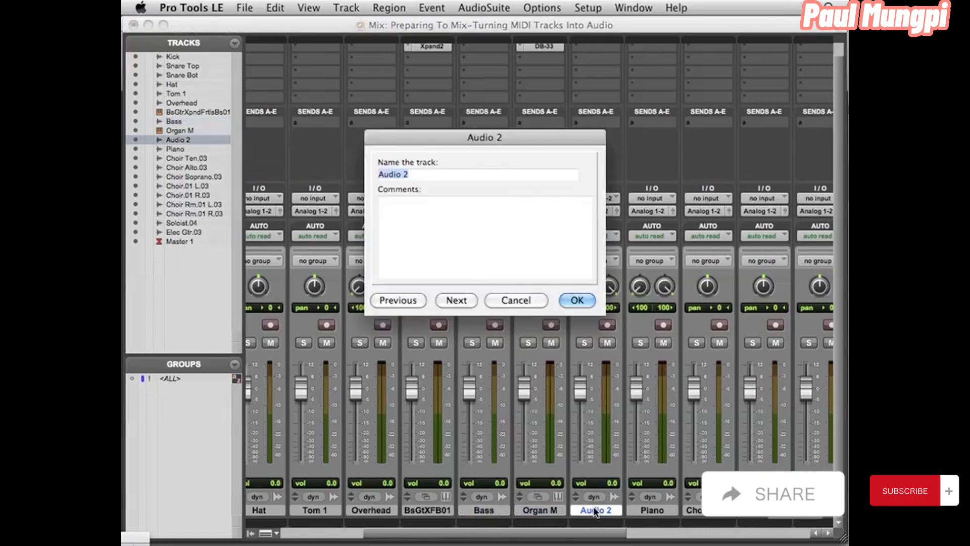
type("Organ")
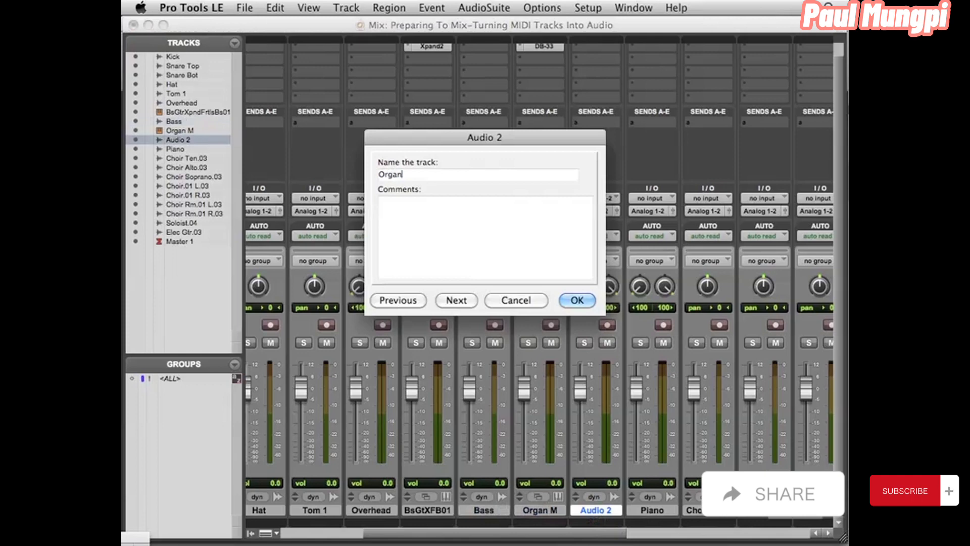
key("Return")
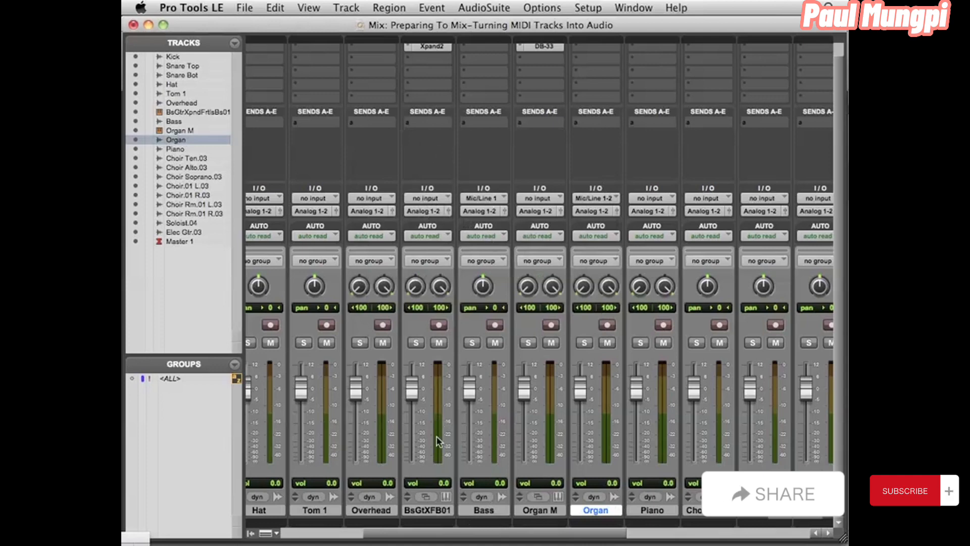
- Route the output of the bass guitar instrument track to Bus 3 (Mono) and solo that track
left_click(420, 212)
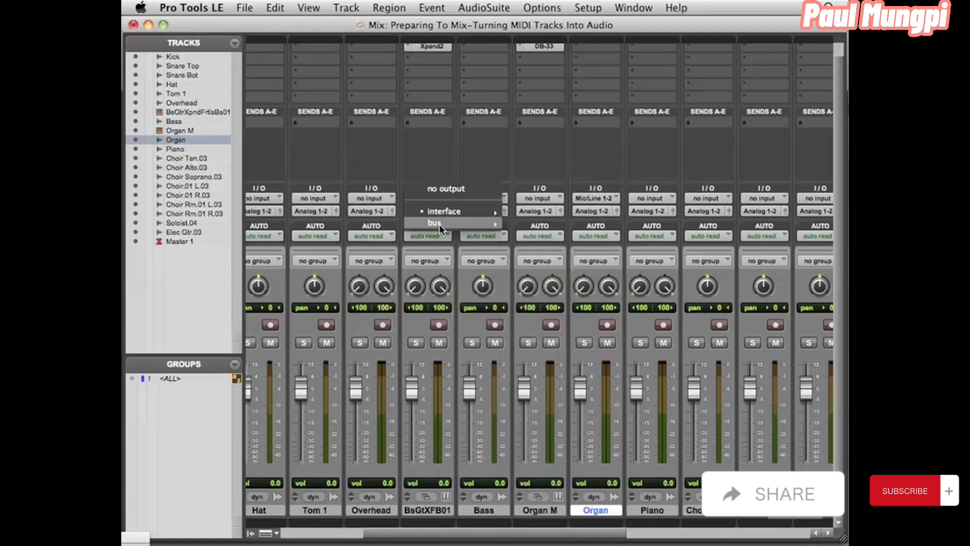
mouse_move(439, 223)
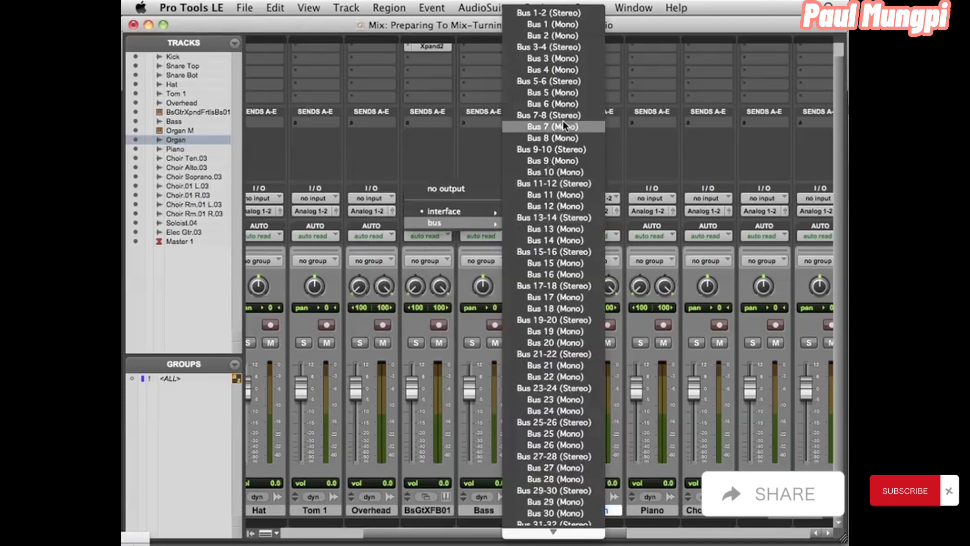
left_click(547, 58)
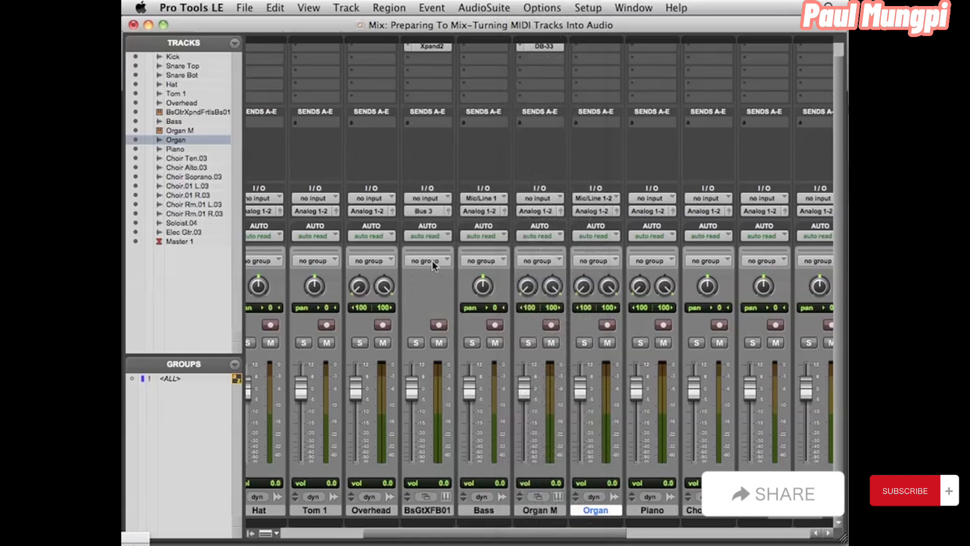
left_click(416, 344)
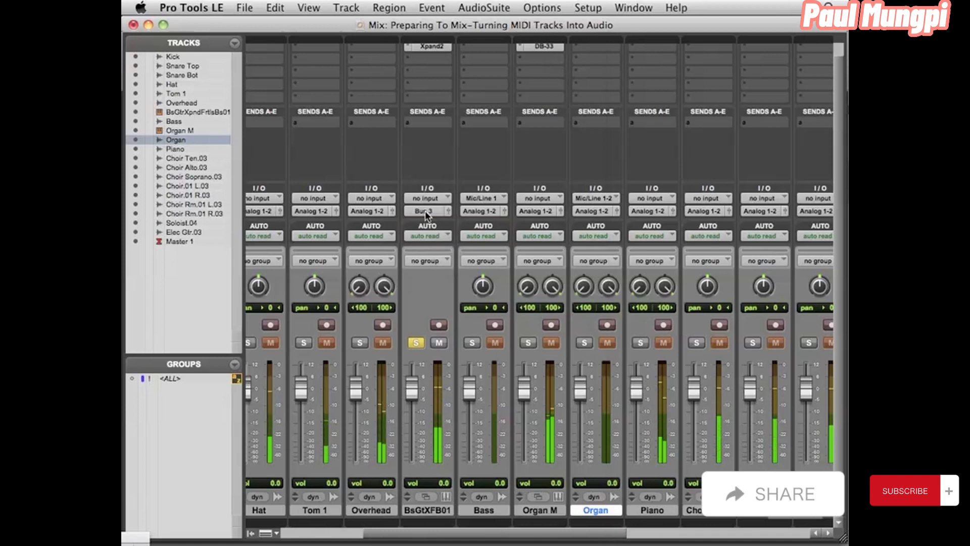
- Set the input of the Bass audio track to Bus 3 (Mono), then solo and record-enable it
left_click(480, 198)
mouse_move(493, 211)
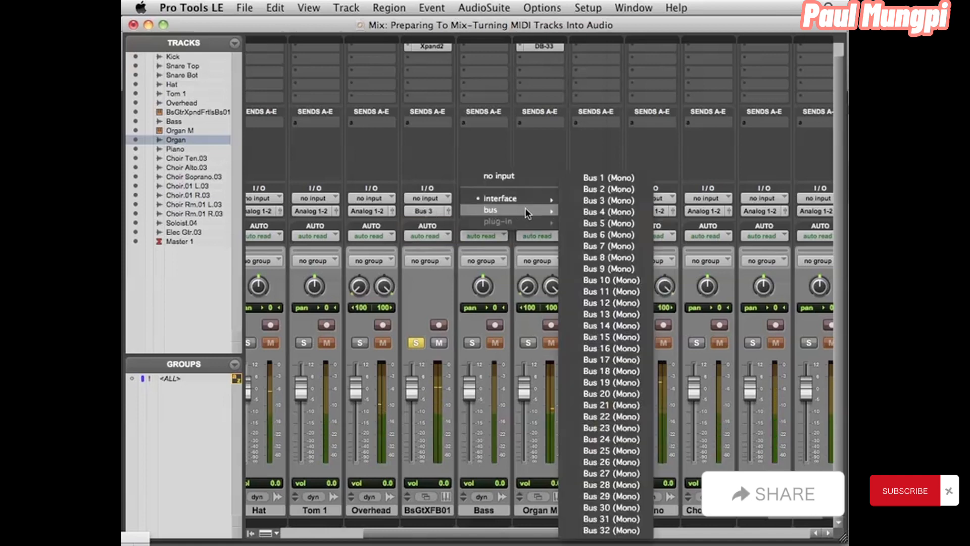
left_click(607, 201)
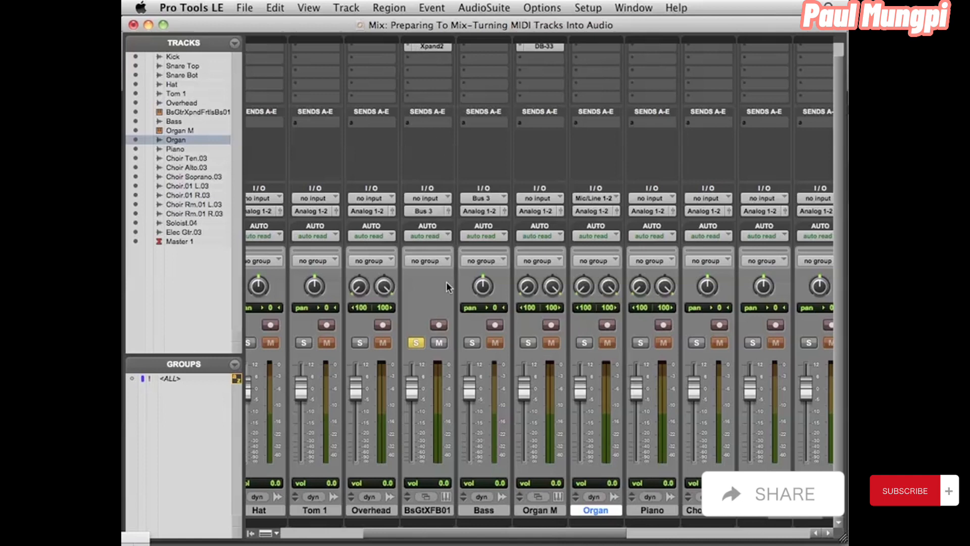
left_click(472, 343)
left_click(494, 325)
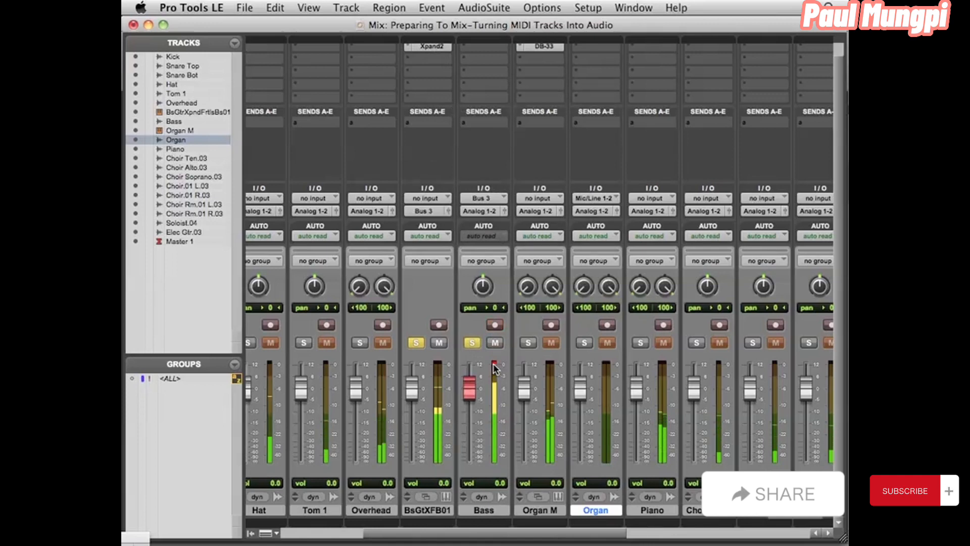
- Lower the bass guitar instrument track's volume to -3.7 dB and inspect the master level control in its Xpand2 plug-in
left_click_drag(413, 391, 414, 402)
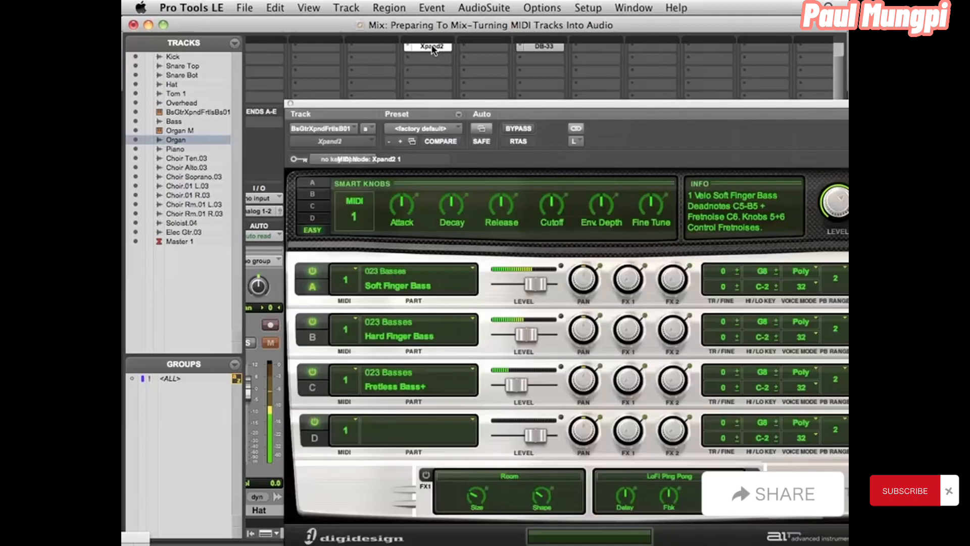
left_click(431, 46)
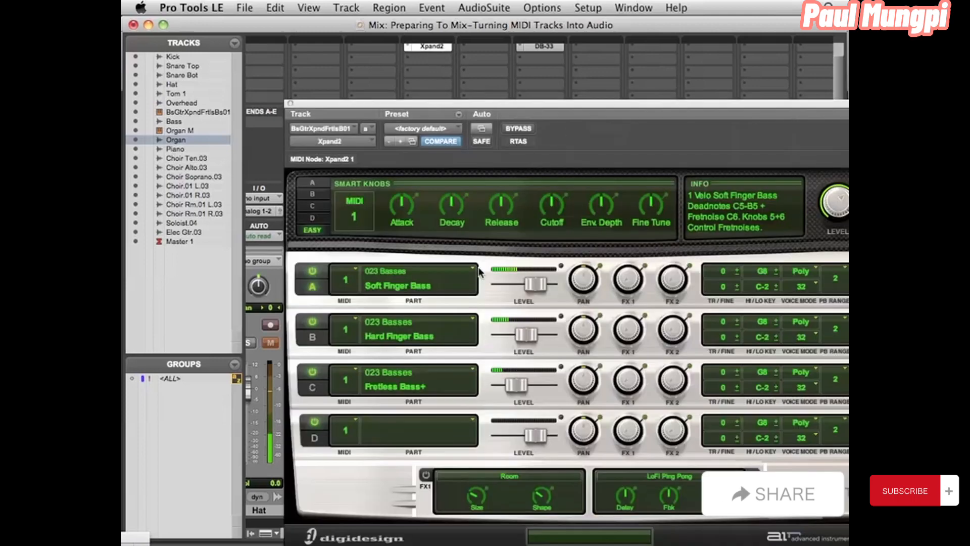
left_click(839, 208)
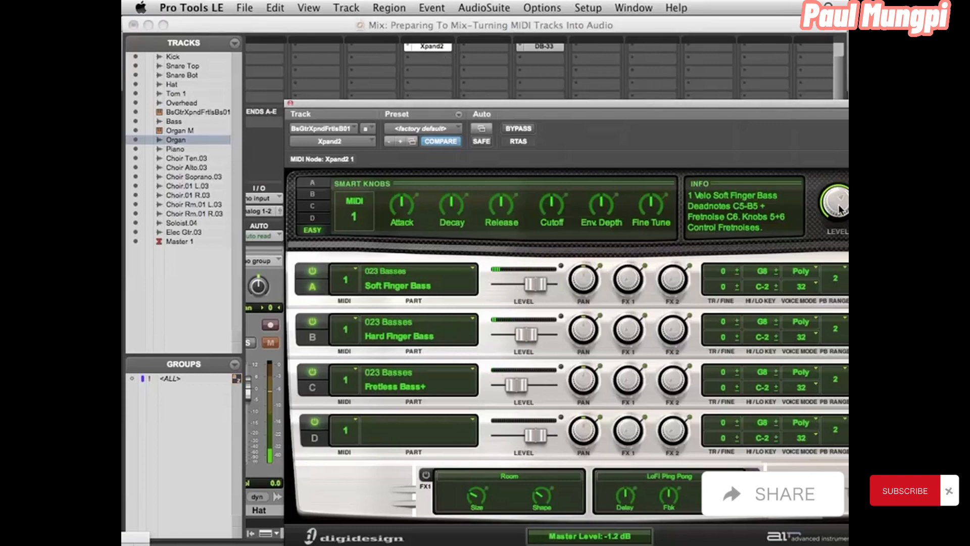
left_click(290, 103)
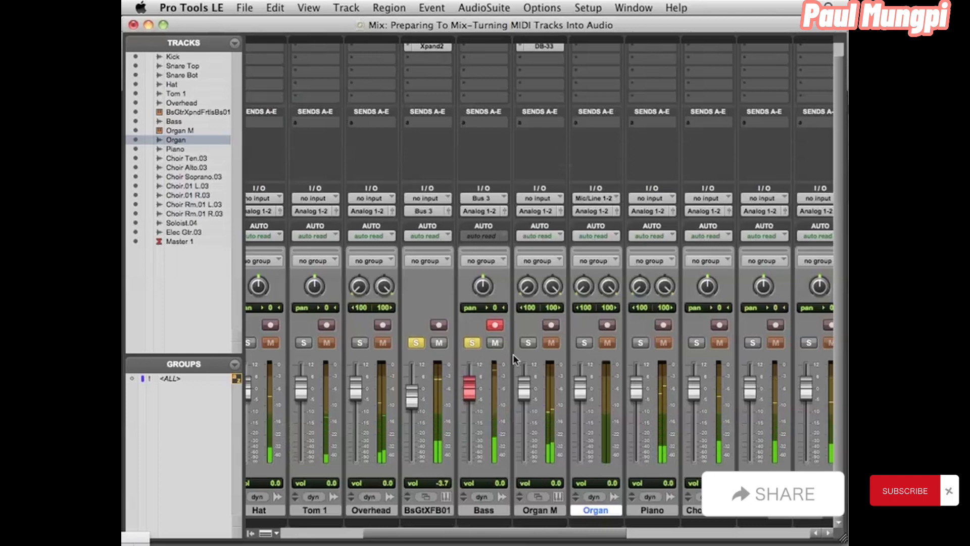
- Solo the Organ M track in place of the bass tracks, route its output to Bus 1-2 (Stereo) and play the session
left_click(531, 341, "super")
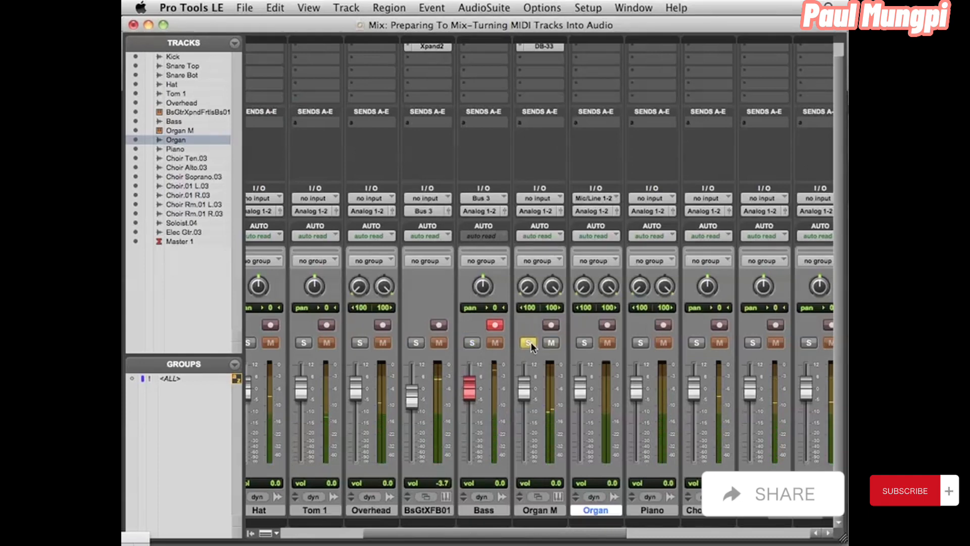
left_click(539, 211)
mouse_move(558, 223)
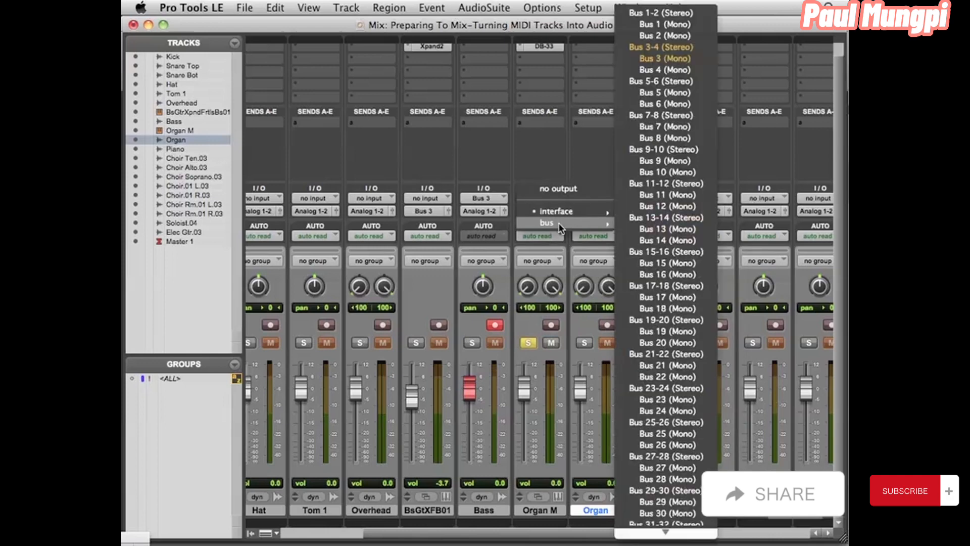
left_click(660, 13)
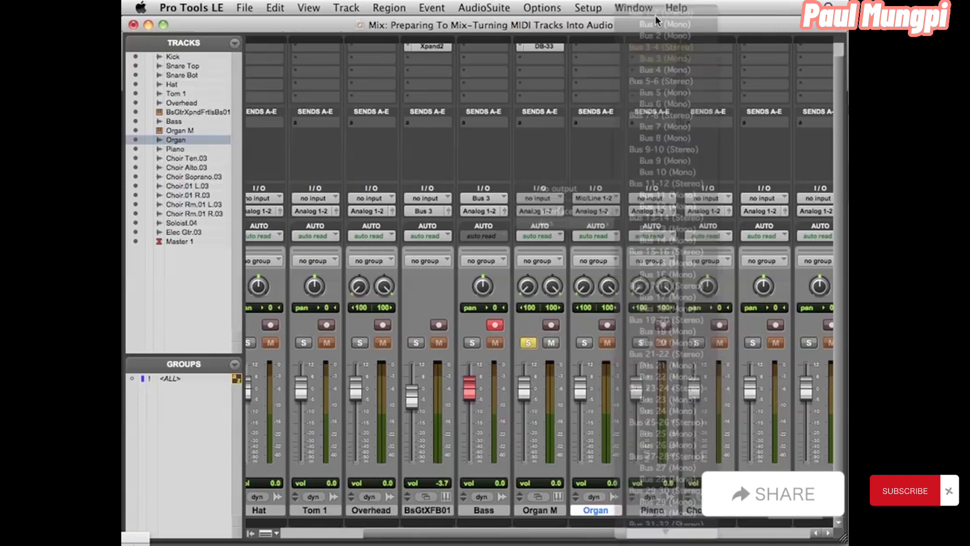
key("space")
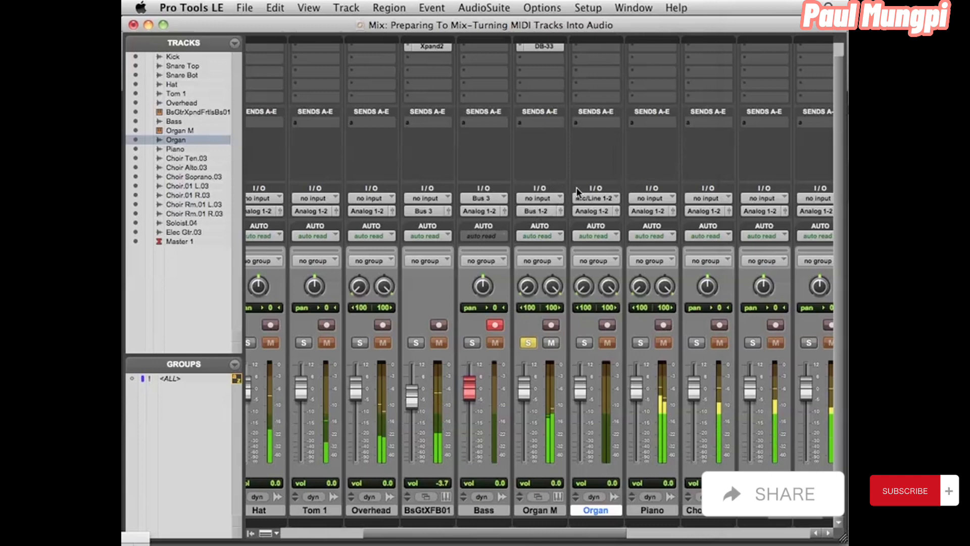
- Set the input of the Organ audio track to Bus 1-2 (Stereo), then record-enable and solo it
left_click(598, 198)
mouse_move(613, 211)
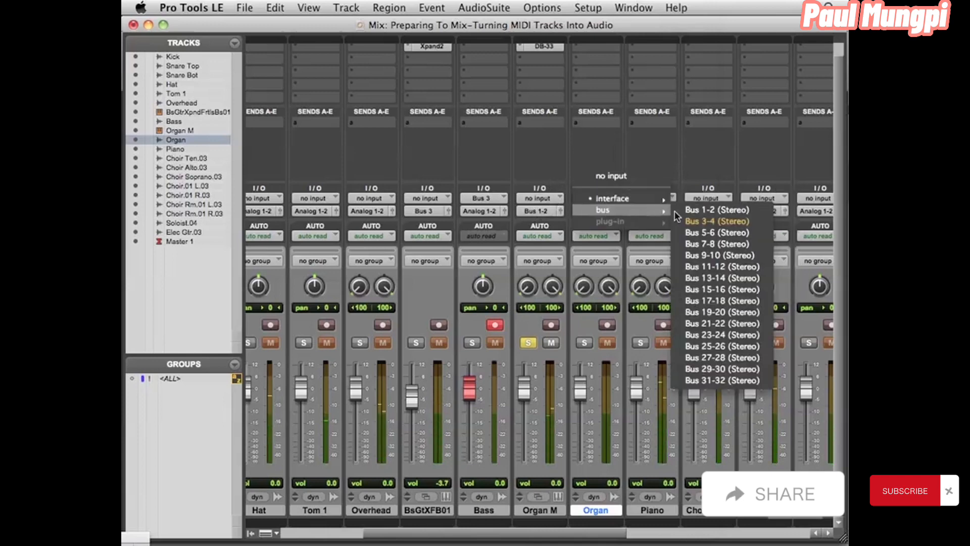
left_click(708, 211)
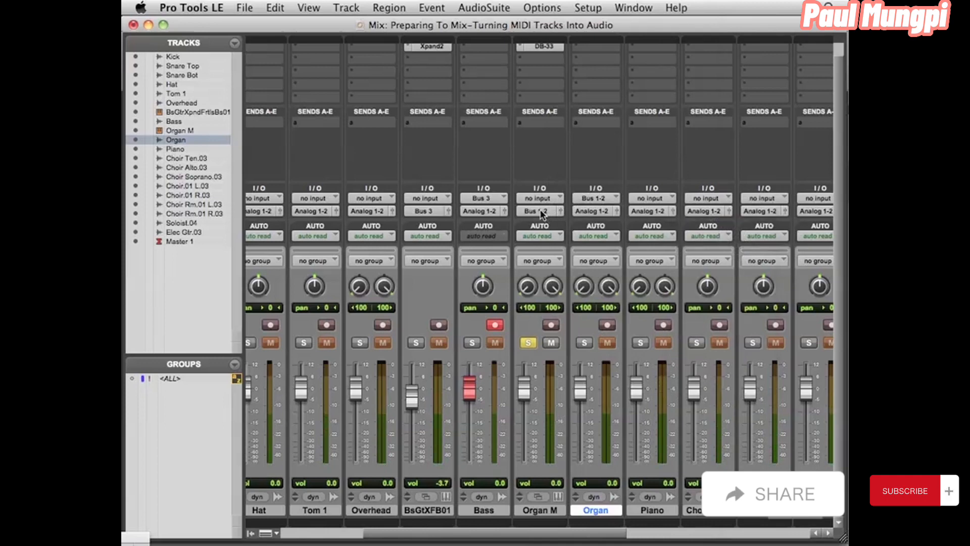
left_click(607, 326)
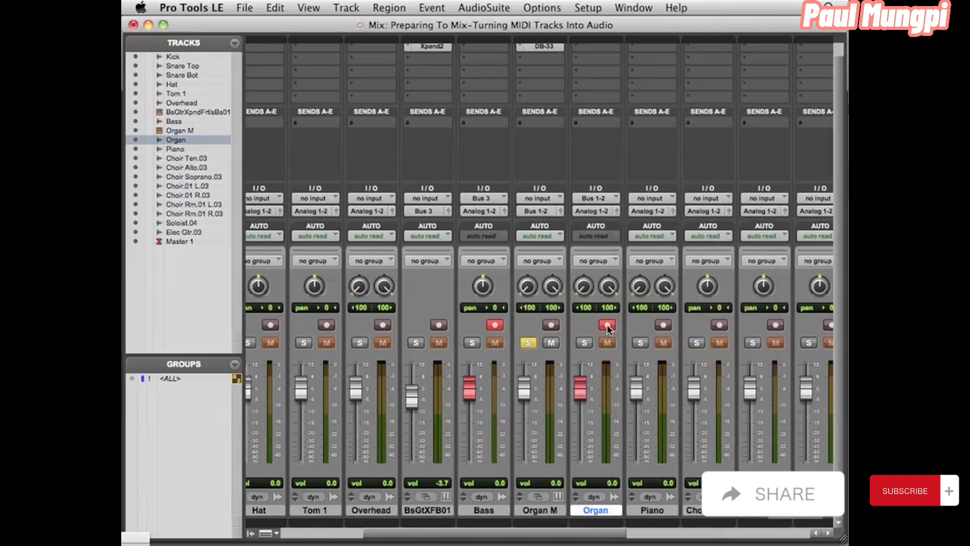
left_click(586, 344)
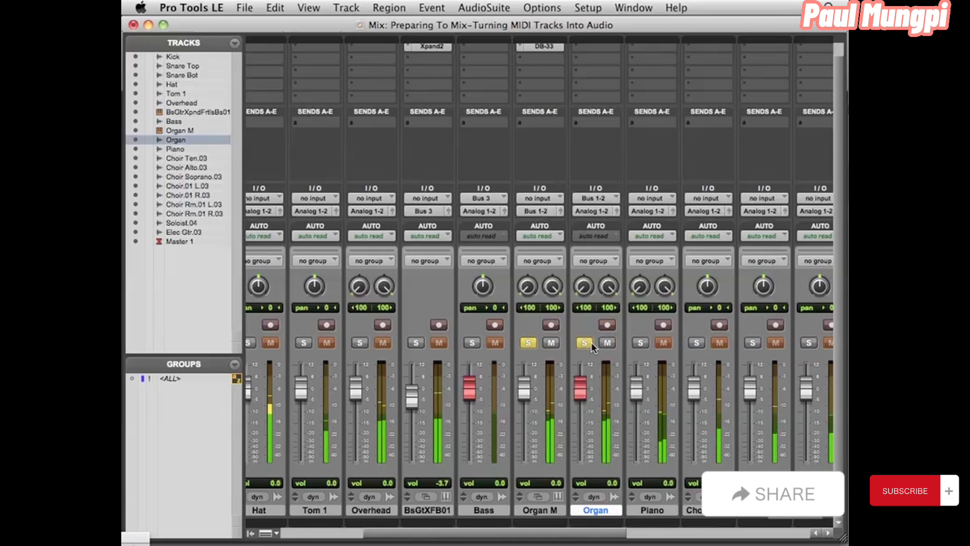
- Solo the two bass tracks alongside the organ tracks, then clear the solo on all tracks
left_click(472, 342)
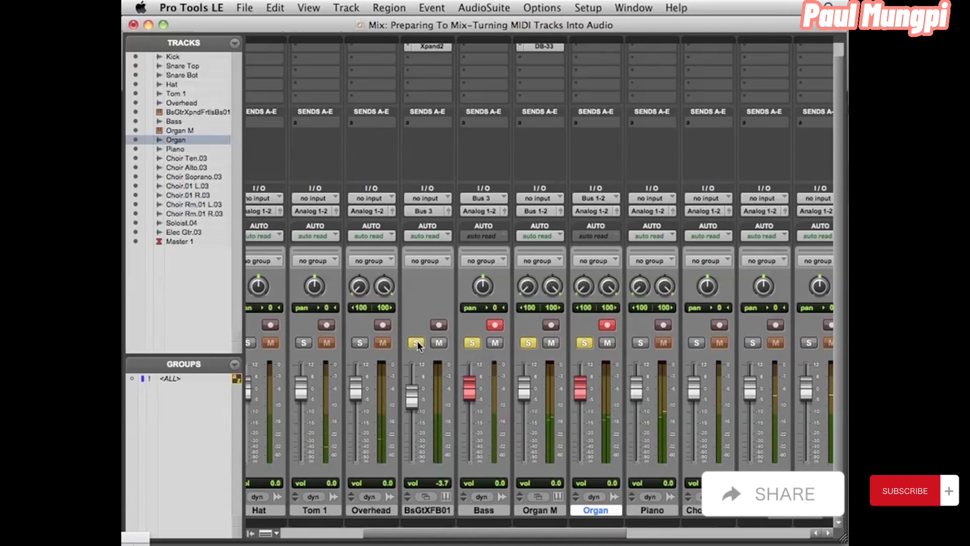
left_click(417, 343, "alt")
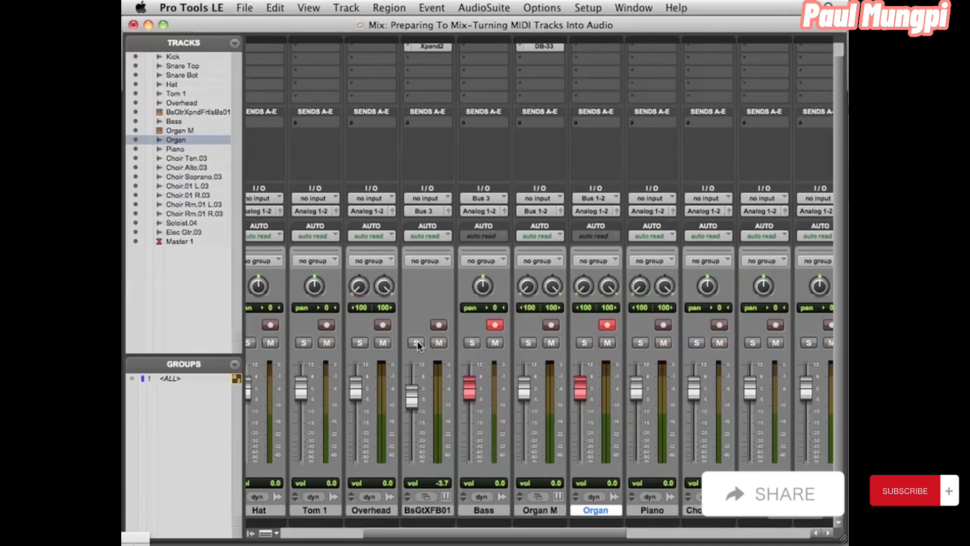
- In the Edit window, play the session briefly, then select the full song length on the Bass track from 1|1|000 to 143|4|857
key("super+equal")
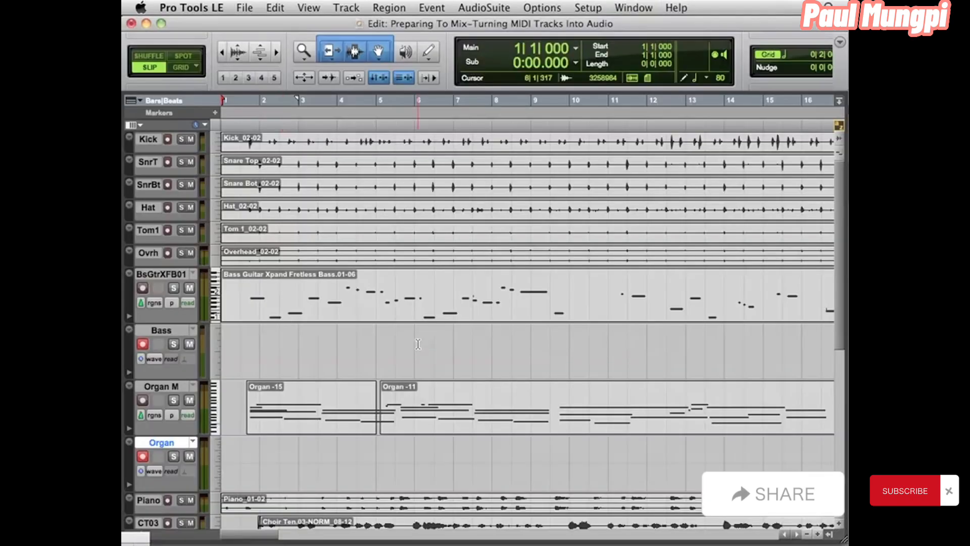
key("super+bracketleft")
key("super+bracketleft")
key("super+bracketleft")
key("super+bracketleft")
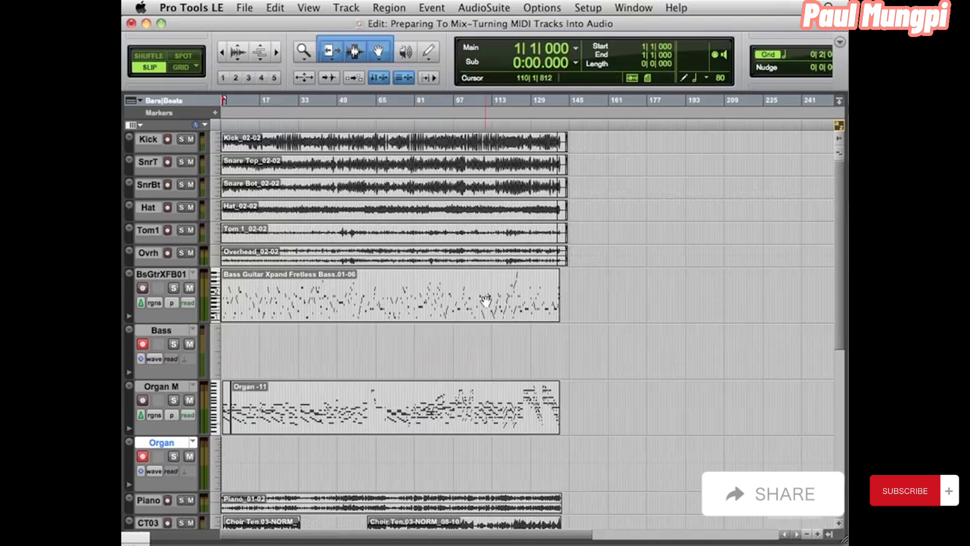
key("space")
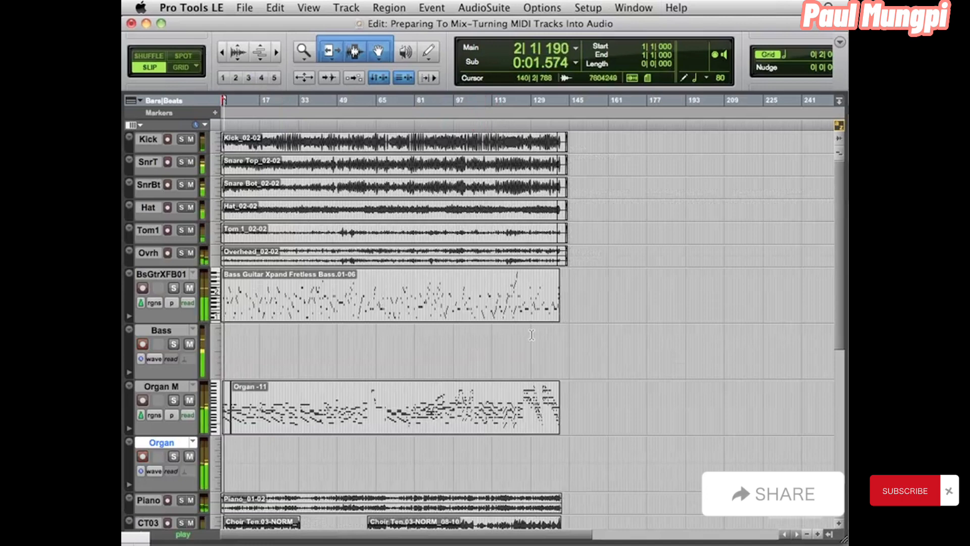
key("space")
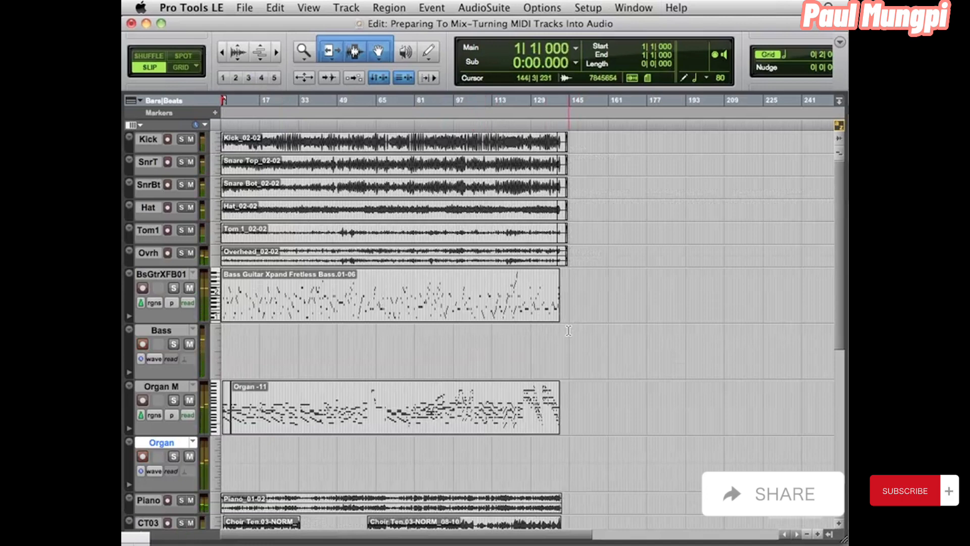
left_click_drag(567, 332, 178, 346)
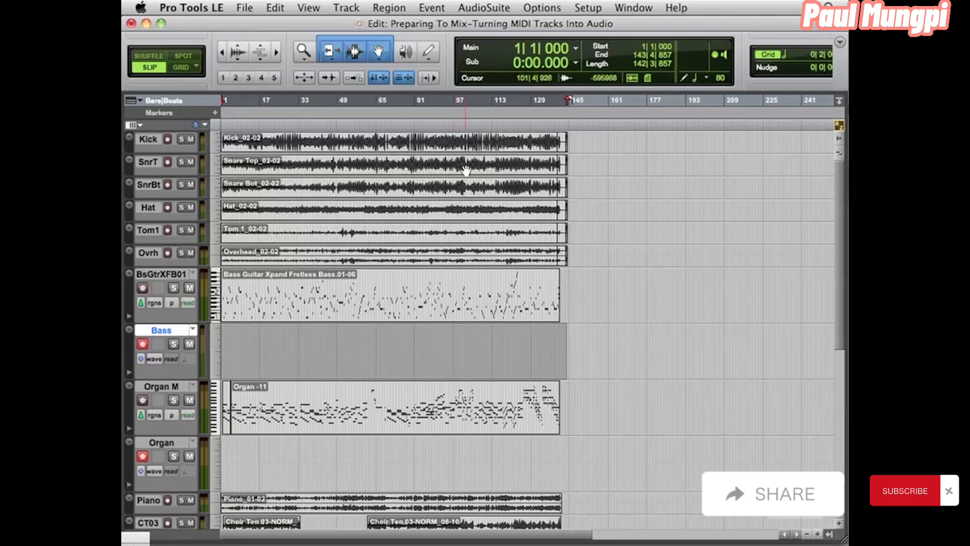
- Record the bussed instruments onto the Bass and Organ audio tracks from the song's start, stopping after about 25 bars
key("super+space")
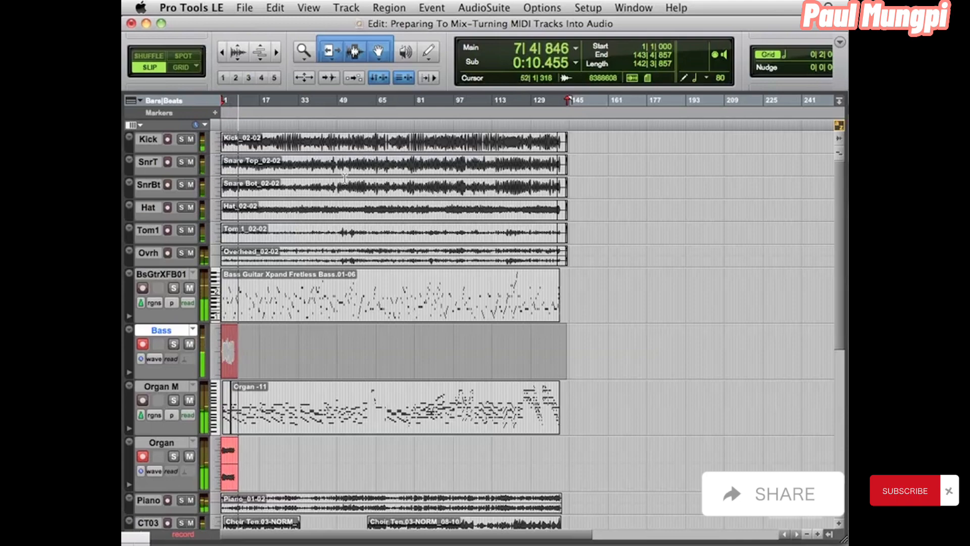
key("t")
key("t")
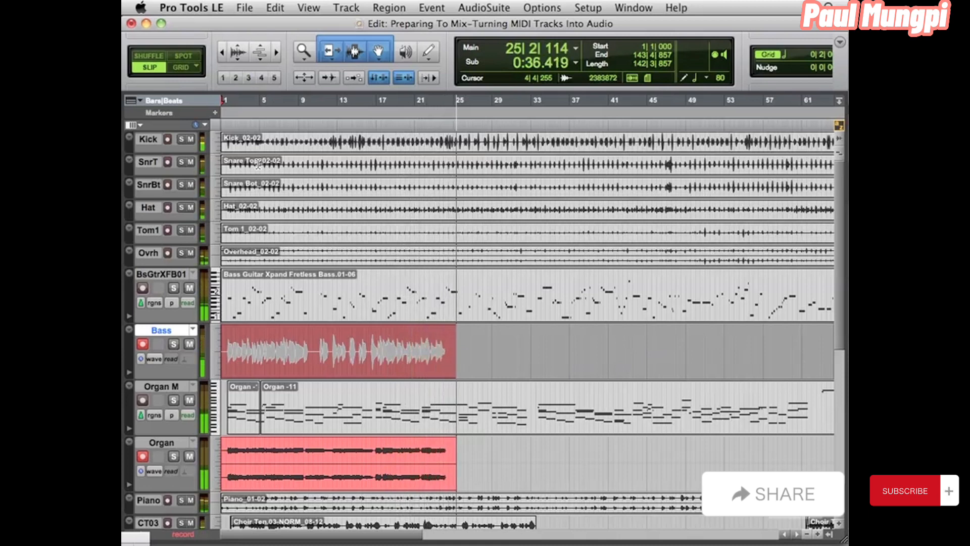
key("space")
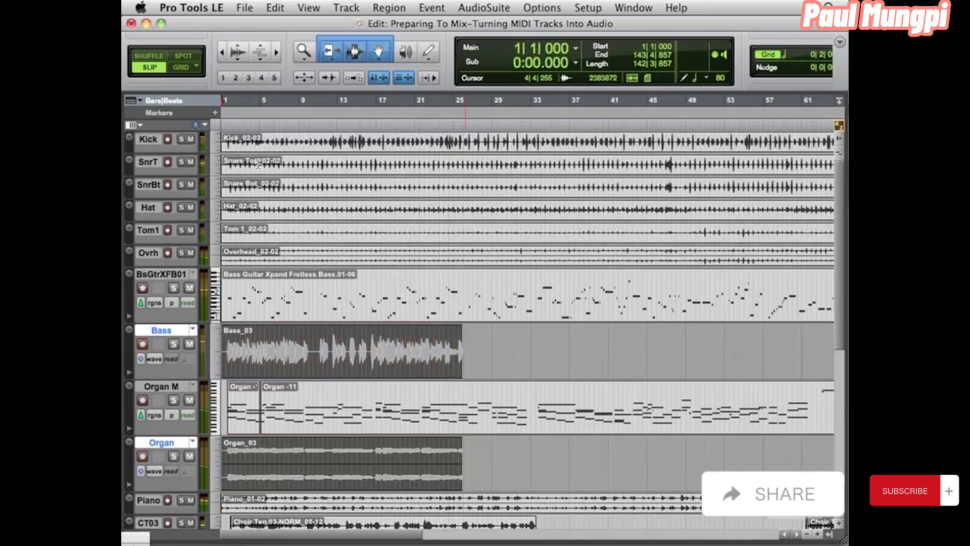